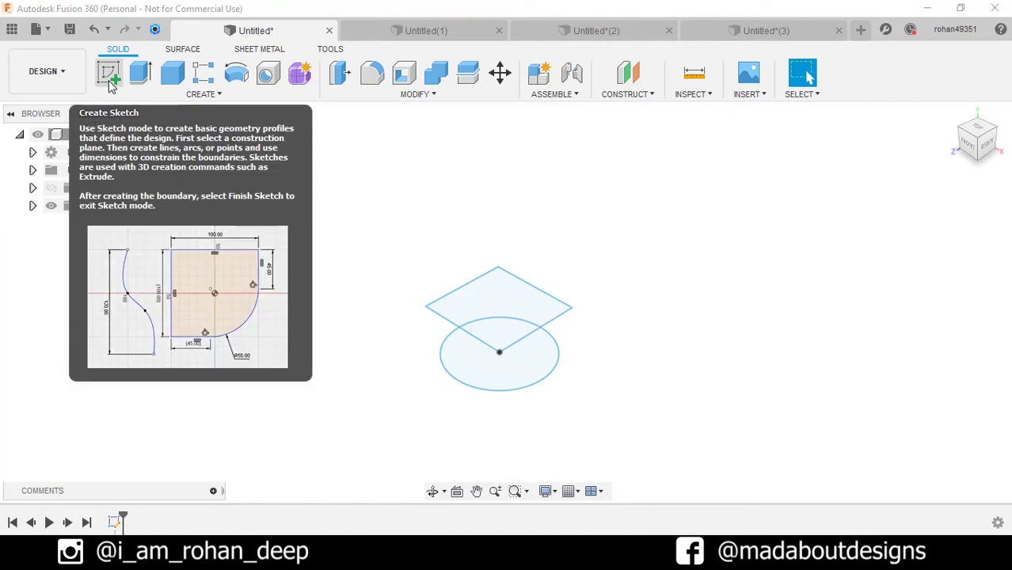
# - Bring the empty Untitled(1) document to the front
pyautogui.click(420, 36)
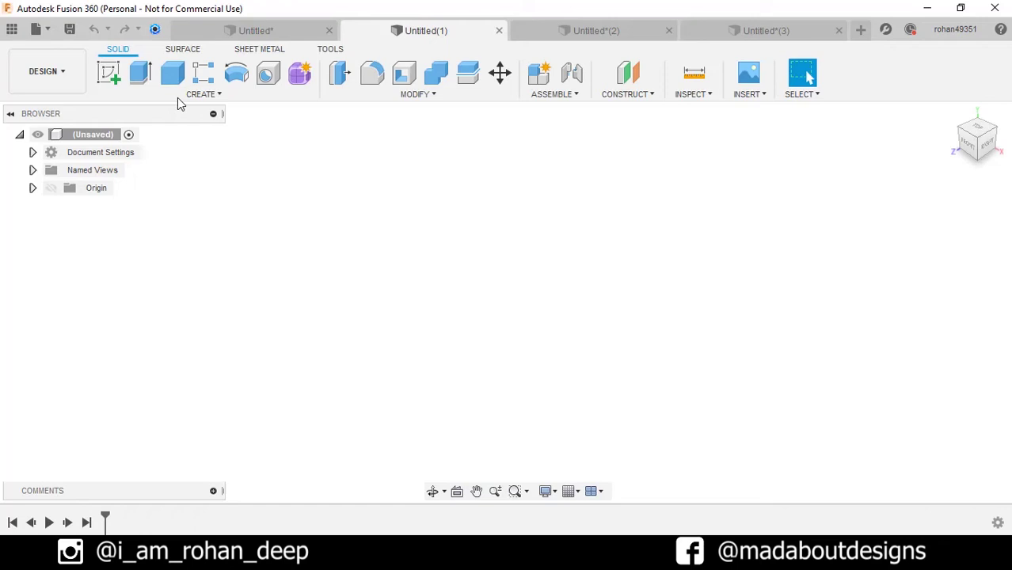
# - Start the Create Sketch command so the three origin planes appear for selection
pyautogui.click(111, 73)
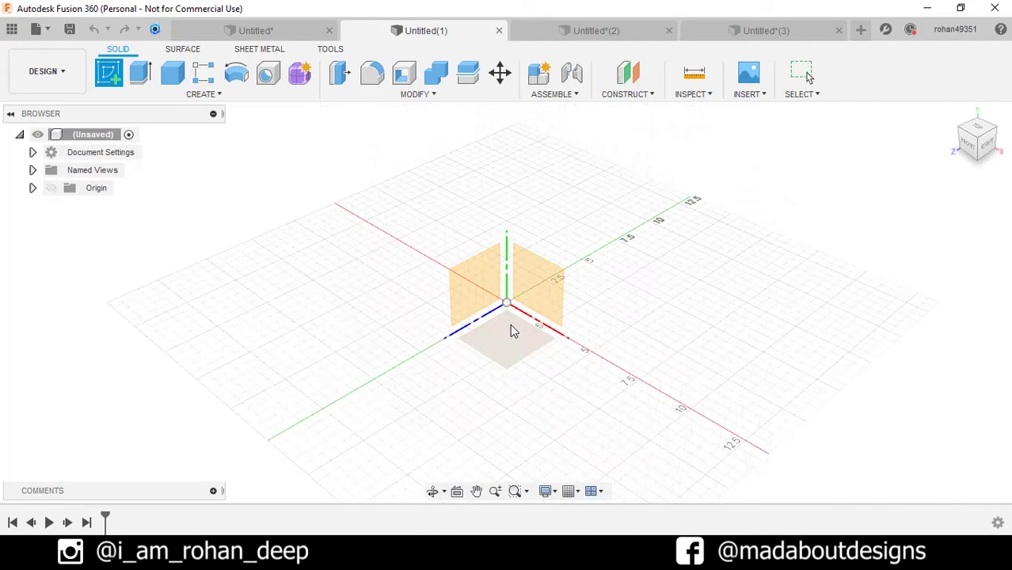
pyautogui.click(509, 331)
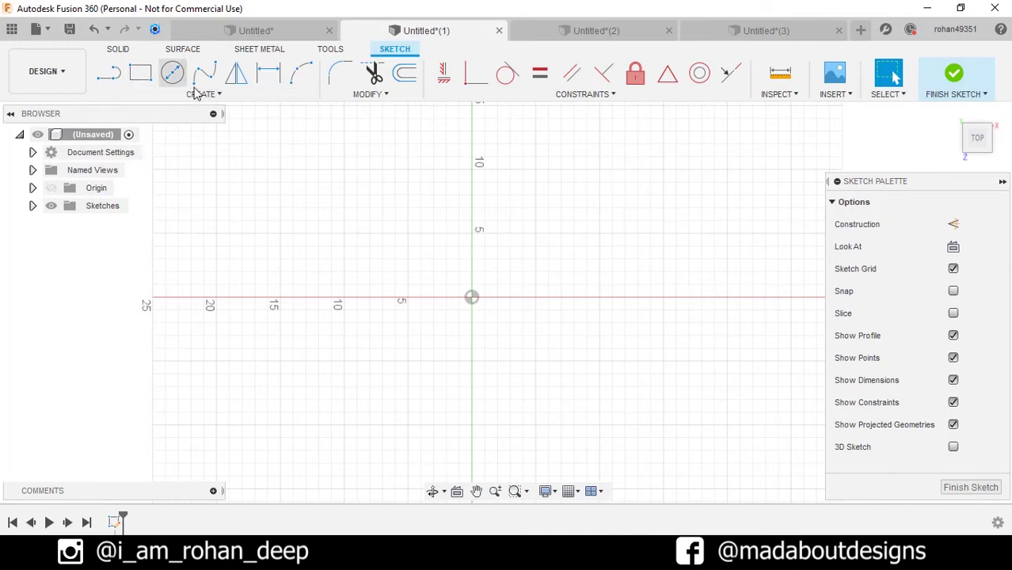
pyautogui.click(277, 95)
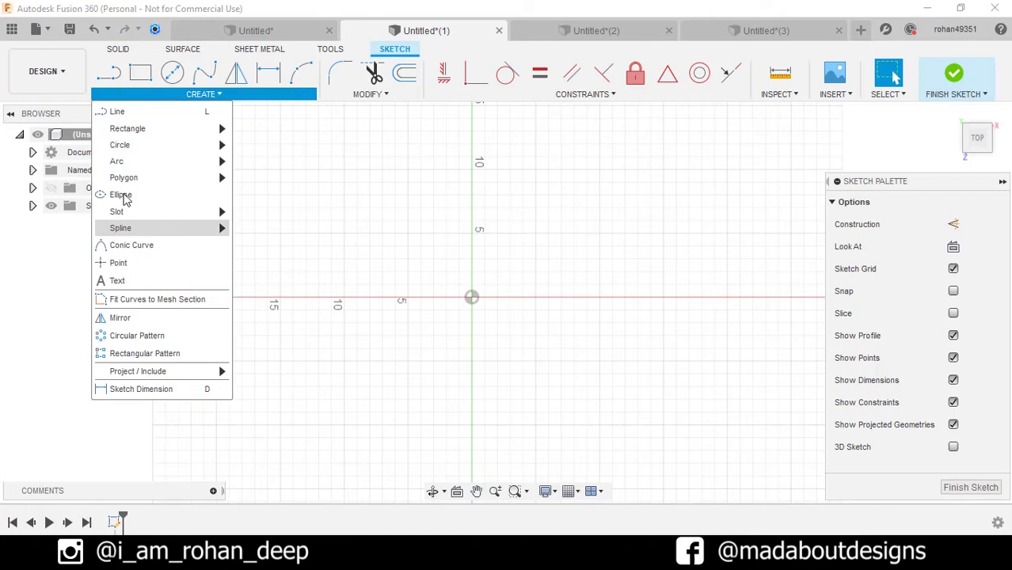
pyautogui.click(160, 99)
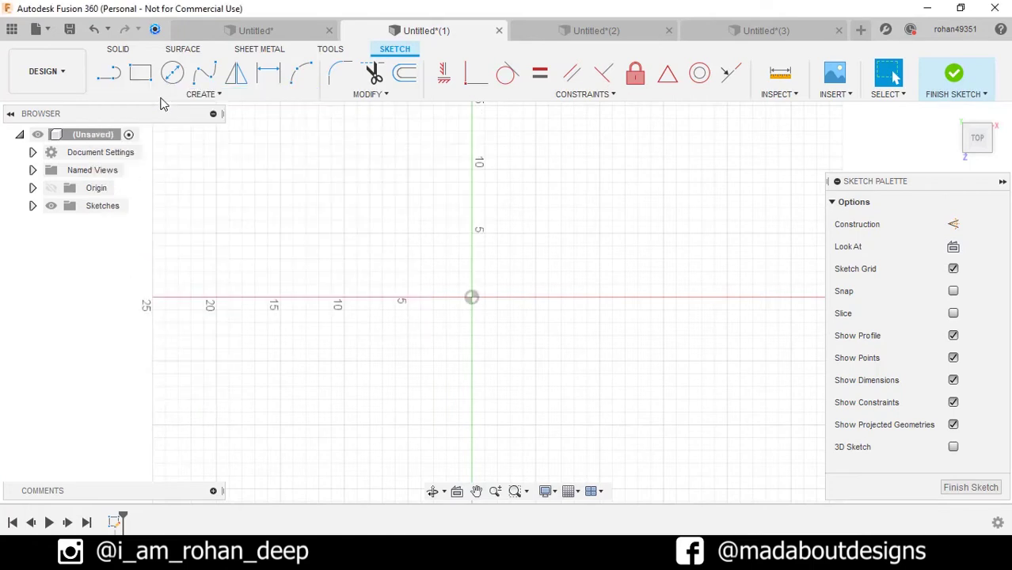
pyautogui.click(351, 97)
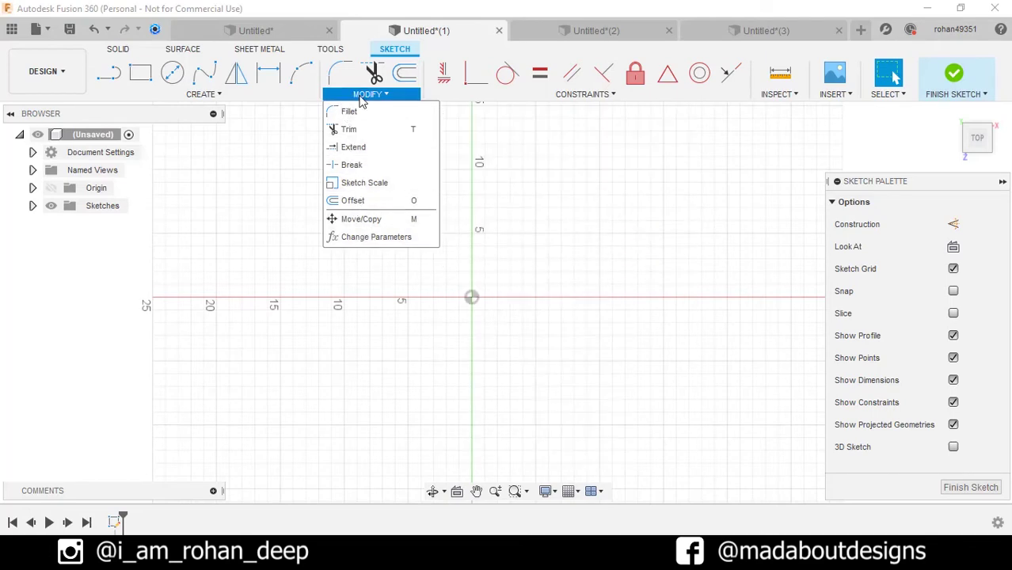
pyautogui.click(351, 95)
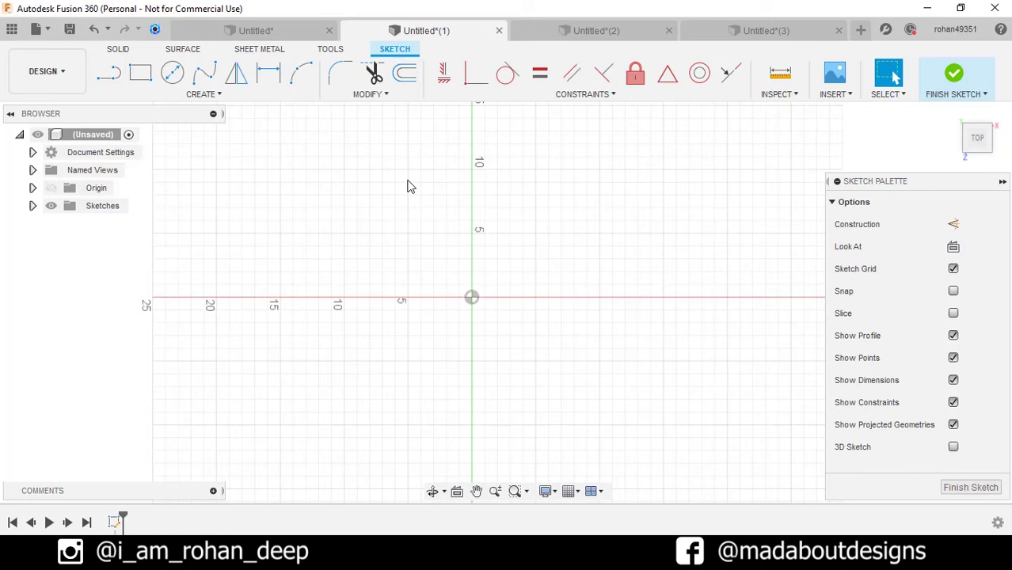
# - In Untitled(2), select the cube's right, left and top faces in turn to inspect them
pyautogui.click(547, 34)
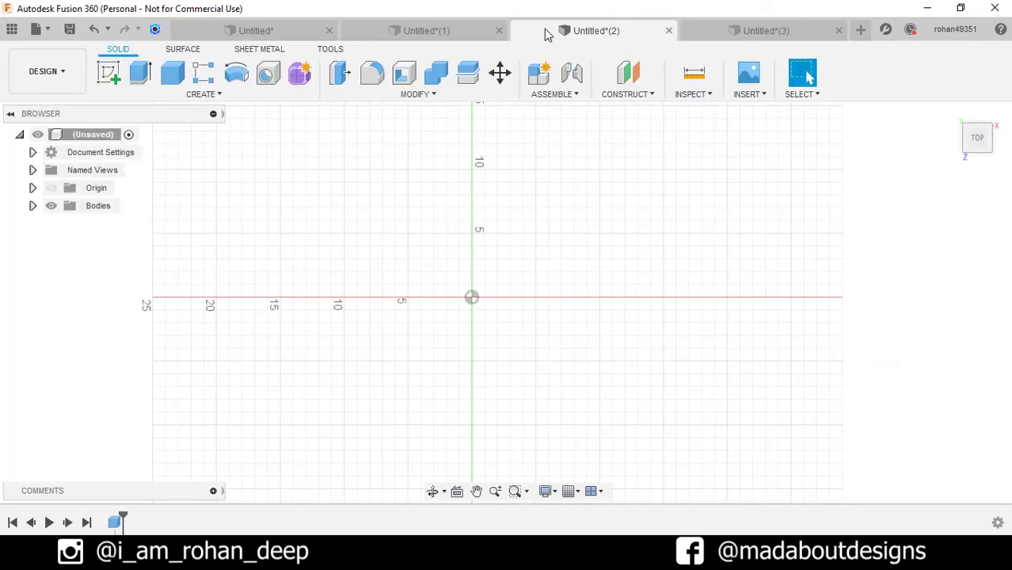
pyautogui.scroll(1, 505, 200)
pyautogui.moveTo(505, 200); pyautogui.dragTo(663, 218, button='middle')
pyautogui.scroll(-3, 662, 217)
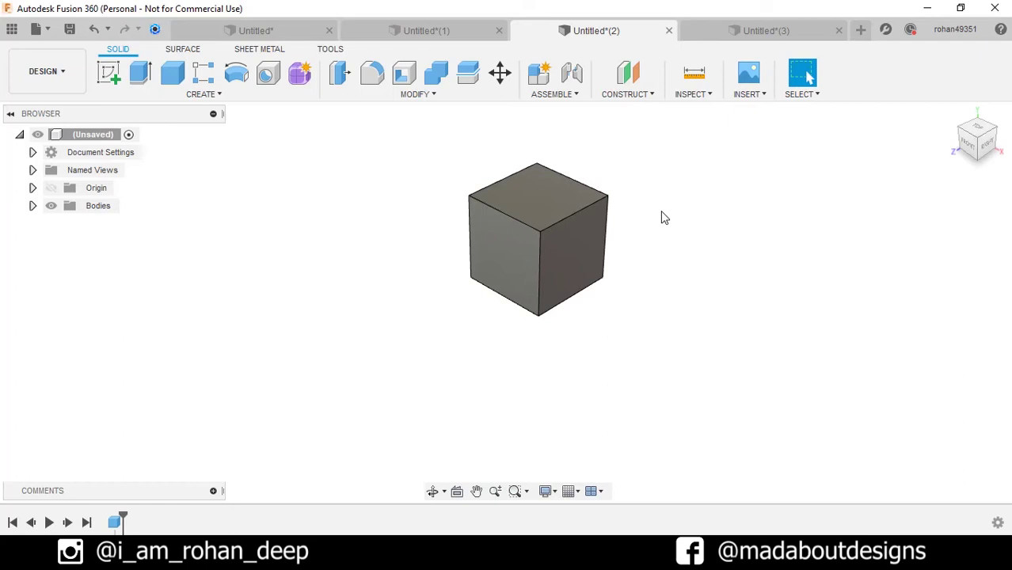
pyautogui.scroll(1, 637, 205)
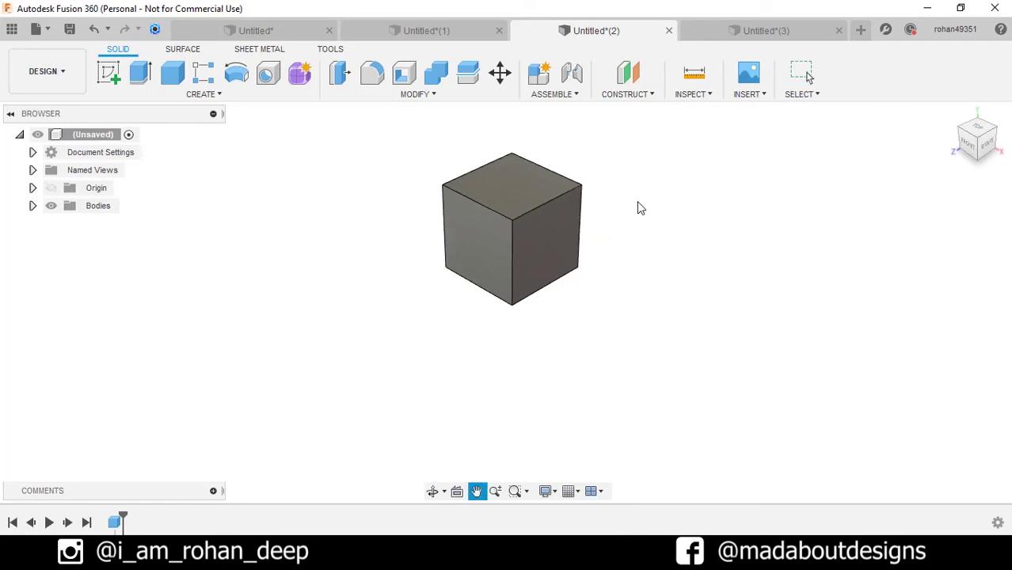
pyautogui.click(559, 254)
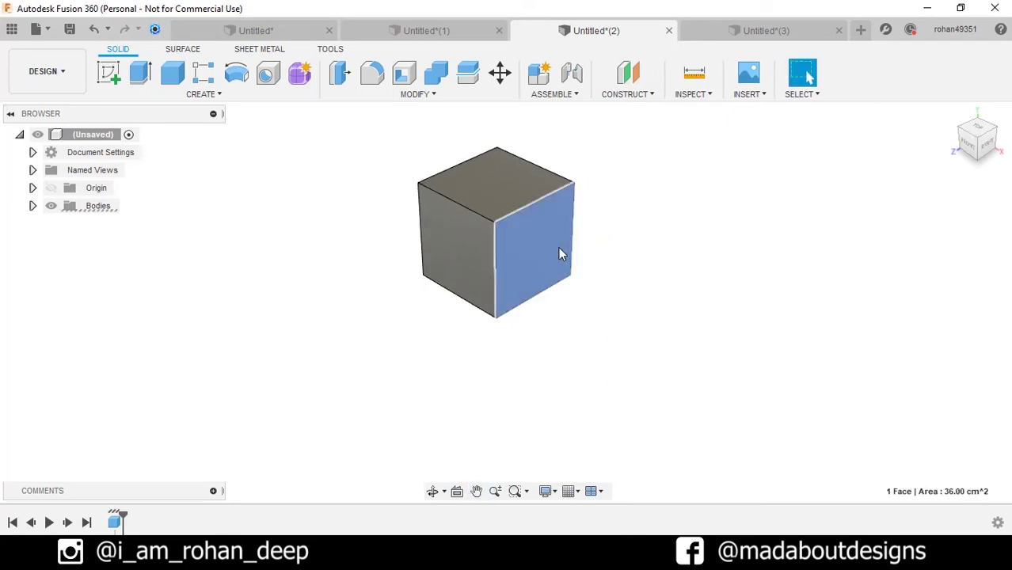
pyautogui.click(464, 263)
pyautogui.click(497, 198)
pyautogui.click(691, 223)
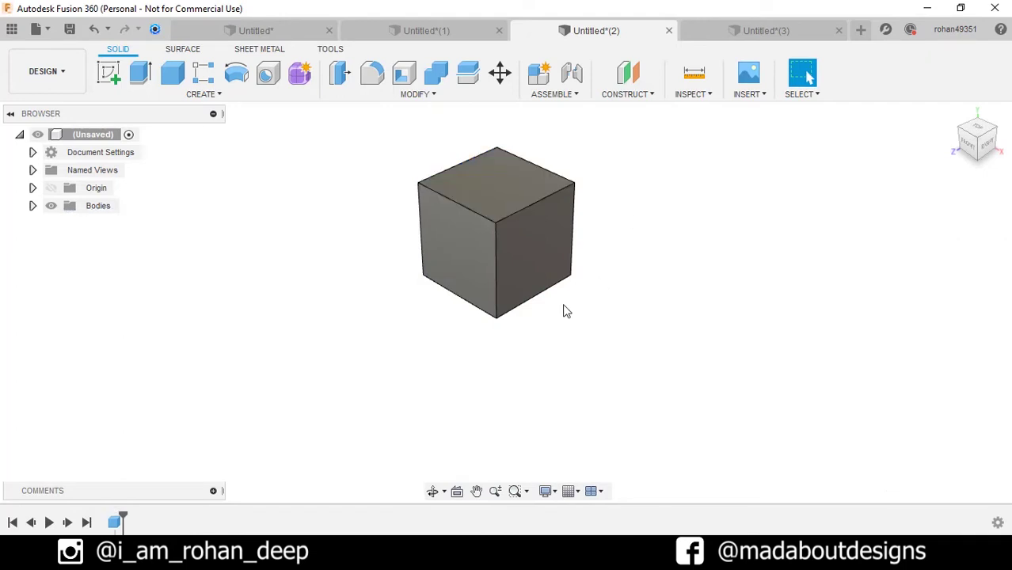
pyautogui.keyDown('shift'); pyautogui.moveTo(565, 310); pyautogui.dragTo(699, 304, button='middle'); pyautogui.keyUp('shift')
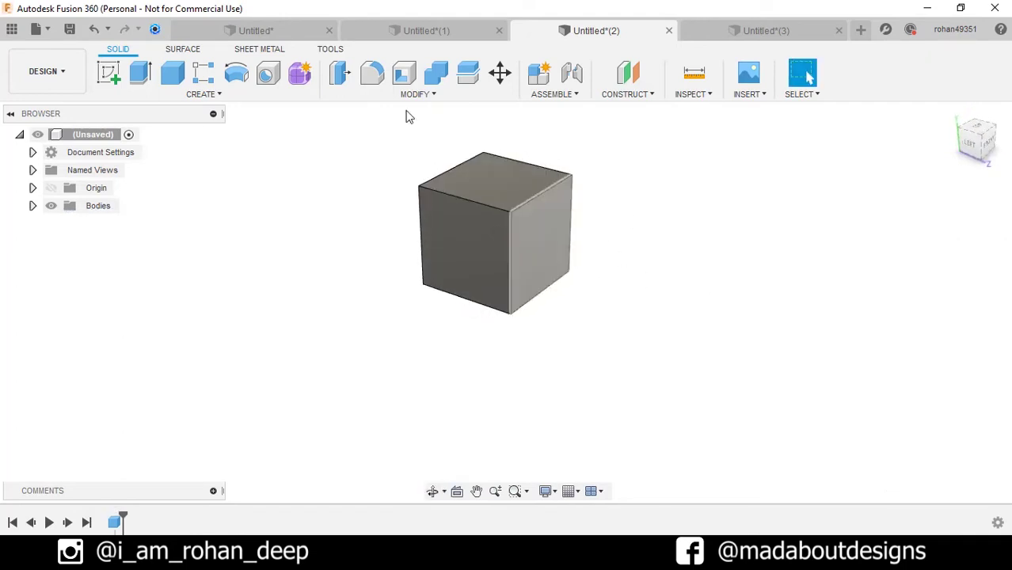
# - Start a new sketch, pick the cube's left face, and view it from an angle
pyautogui.click(115, 73)
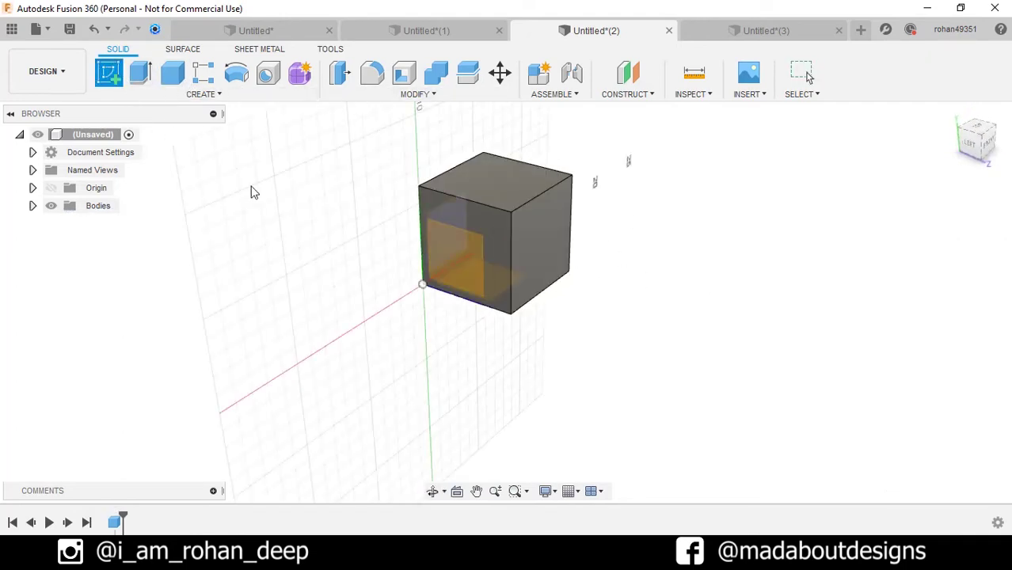
pyautogui.click(453, 251)
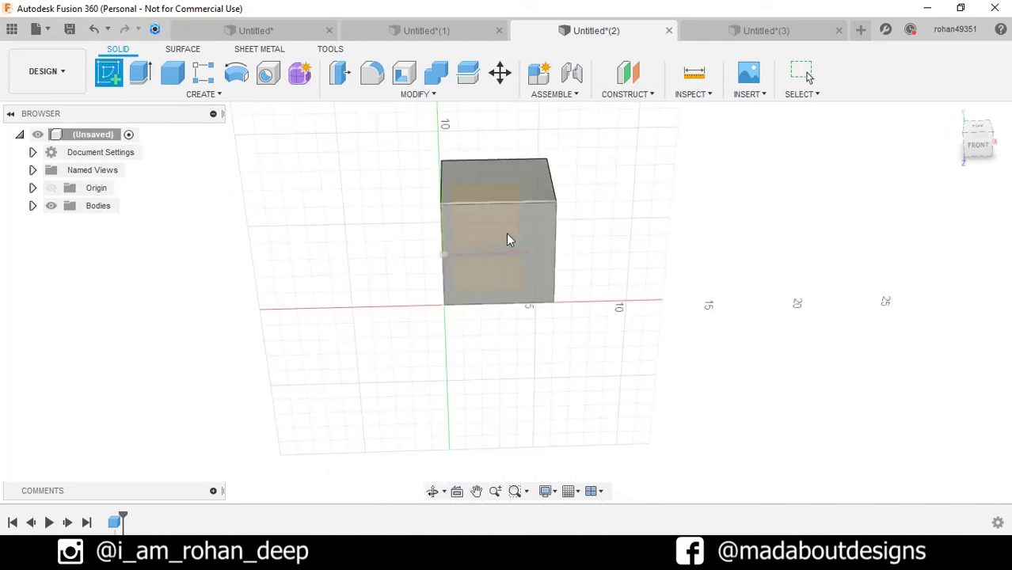
pyautogui.moveTo(506, 232)
pyautogui.keyDown('shift'); pyautogui.mouseDown(button='middle')
pyautogui.moveTo(403, 228)
pyautogui.moveTo(549, 251)
pyautogui.moveTo(635, 237)
pyautogui.moveTo(448, 260)
pyautogui.mouseUp(button='middle'); pyautogui.keyUp('shift')
pyautogui.keyDown('shift'); pyautogui.moveTo(467, 210); pyautogui.dragTo(468, 259, button='middle'); pyautogui.keyUp('shift')
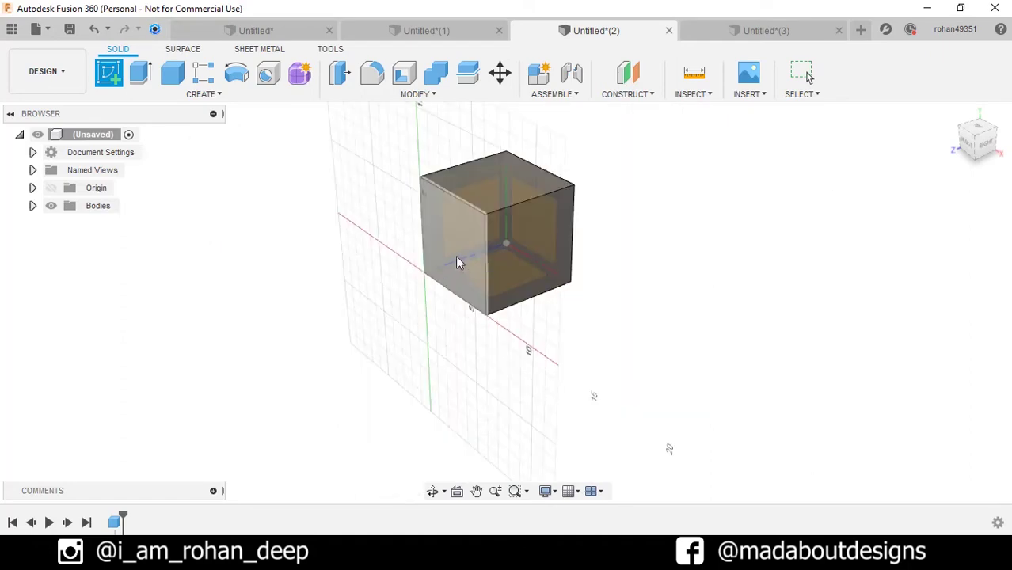
# - On the cube's front face plane, draw a centre-diameter circle left of the cube and finish the sketch
pyautogui.click(458, 262)
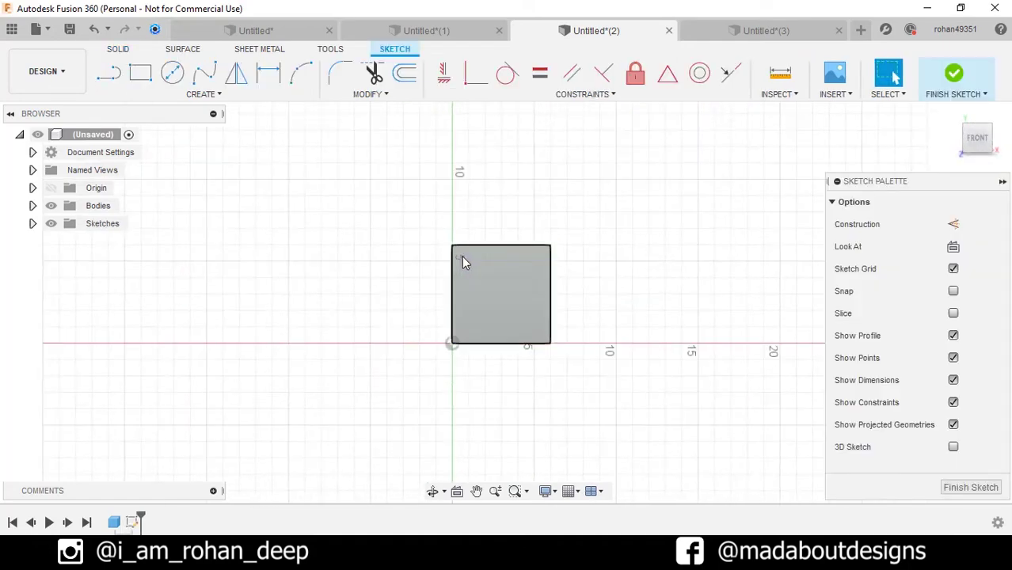
pyautogui.click(171, 73)
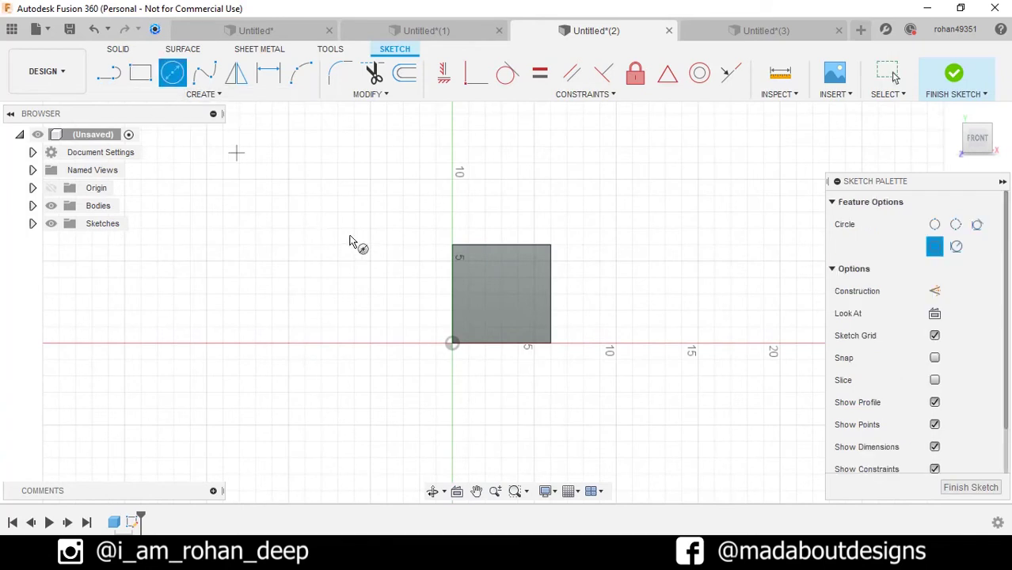
pyautogui.click(416, 278)
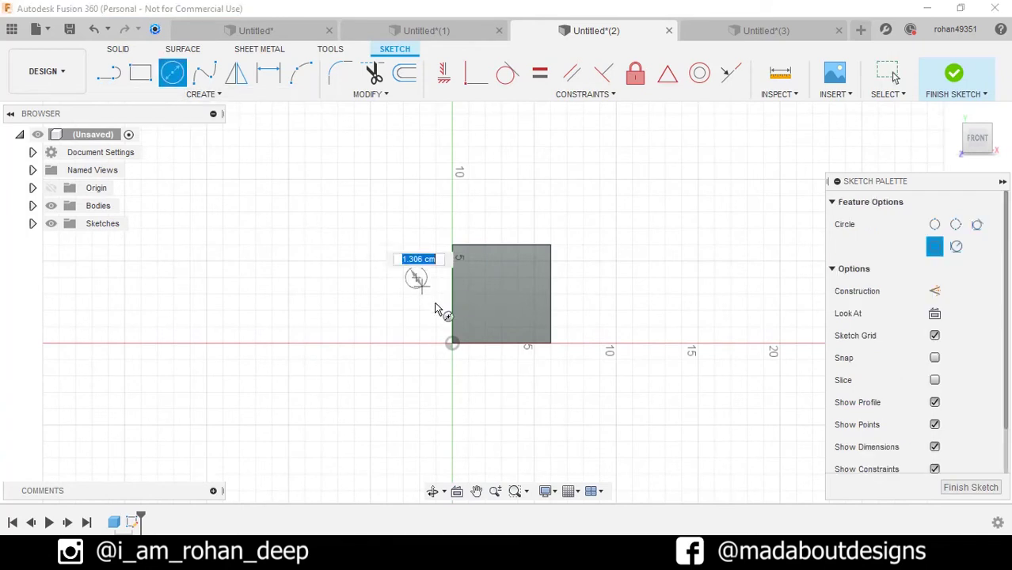
pyautogui.click(460, 369)
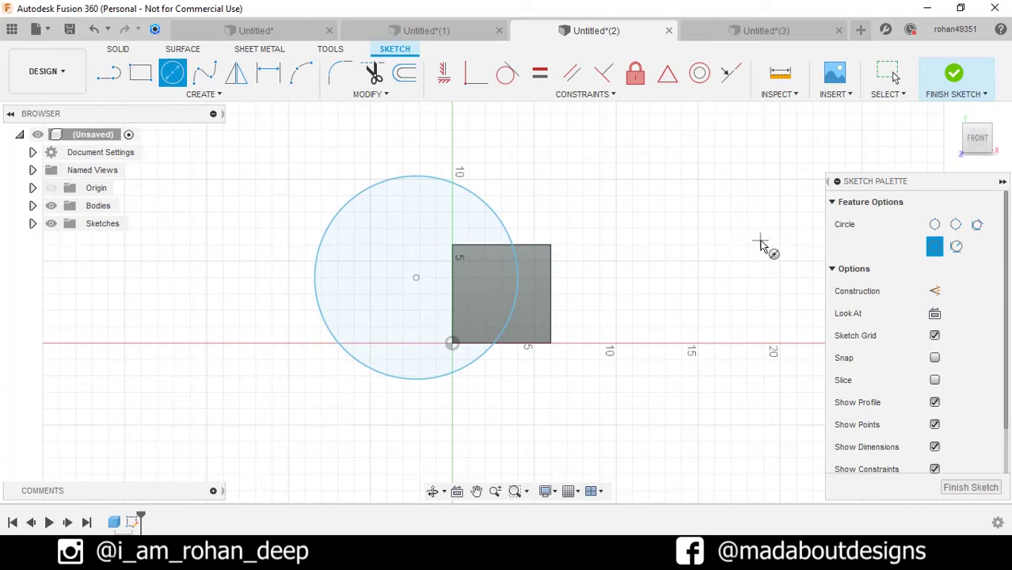
pyautogui.keyDown('shift'); pyautogui.moveTo(760, 244); pyautogui.dragTo(678, 289, button='middle'); pyautogui.keyUp('shift')
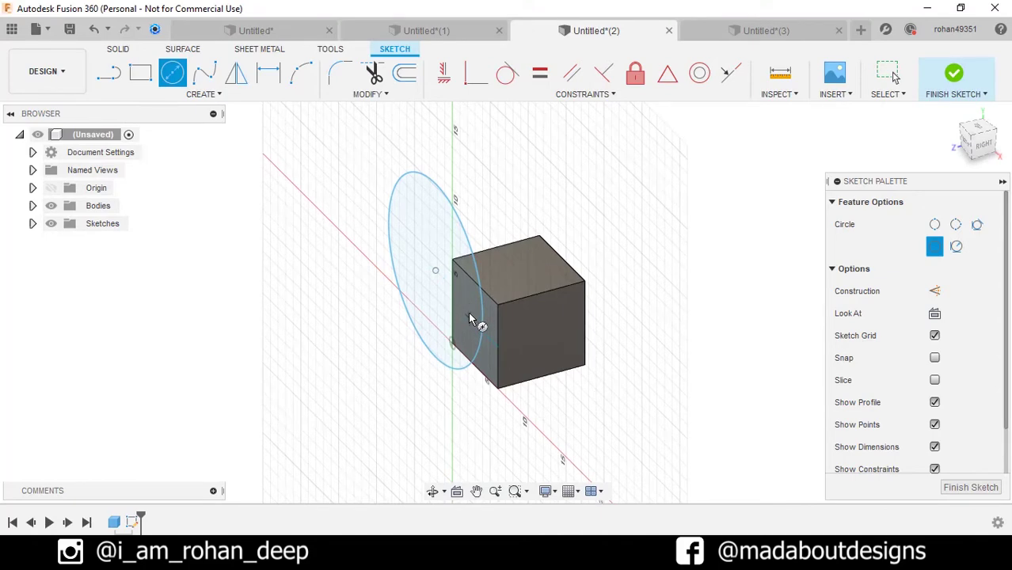
pyautogui.click(955, 75)
pyautogui.keyDown('shift'); pyautogui.moveTo(777, 301); pyautogui.dragTo(788, 291, button='middle'); pyautogui.keyUp('shift')
# - Sketch a 2-point rectangle on the cube's right-side face plane and finish it
pyautogui.click(108, 73)
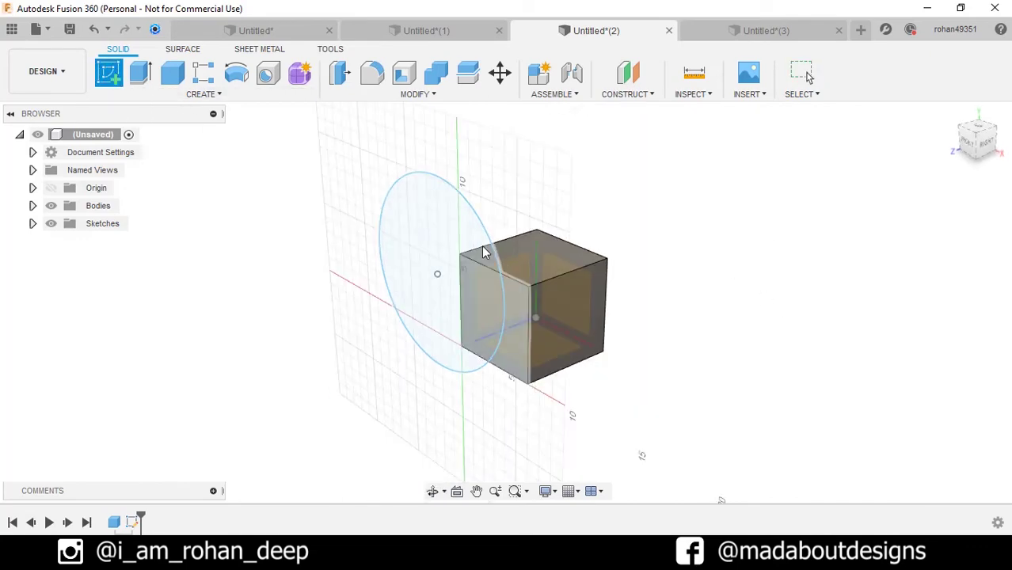
pyautogui.click(561, 298)
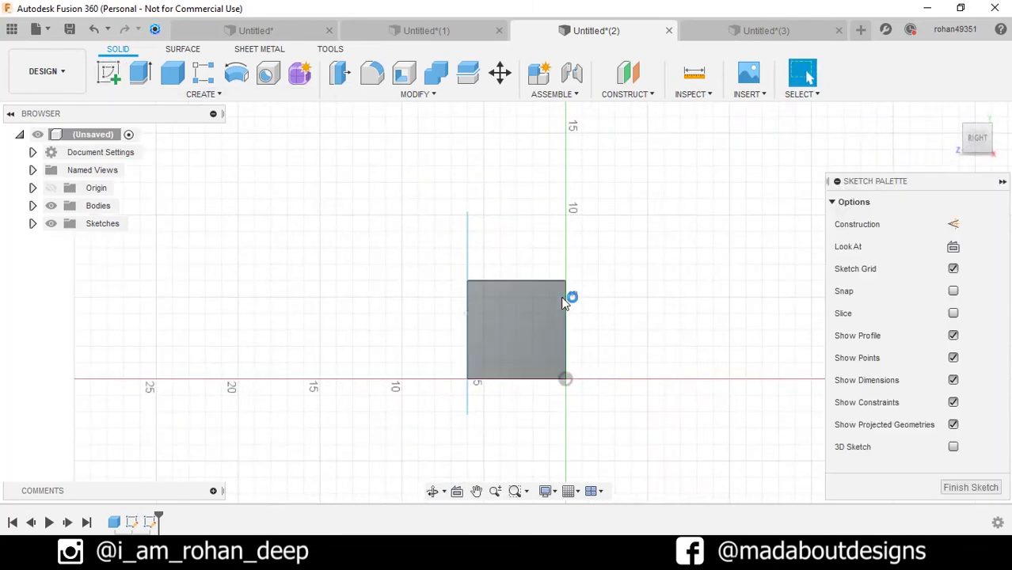
pyautogui.click(140, 73)
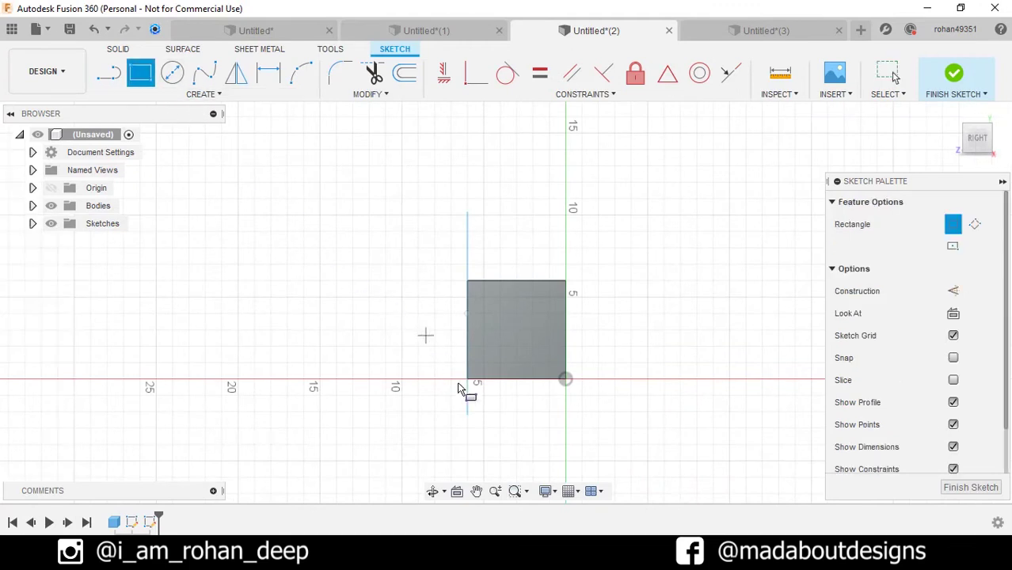
pyautogui.click(516, 420)
pyautogui.click(672, 297)
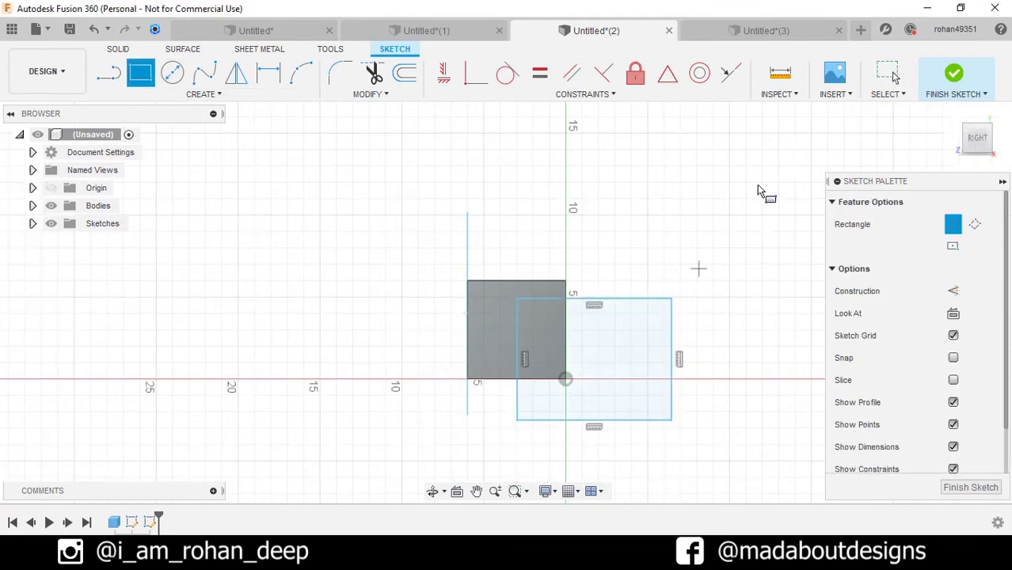
pyautogui.click(955, 72)
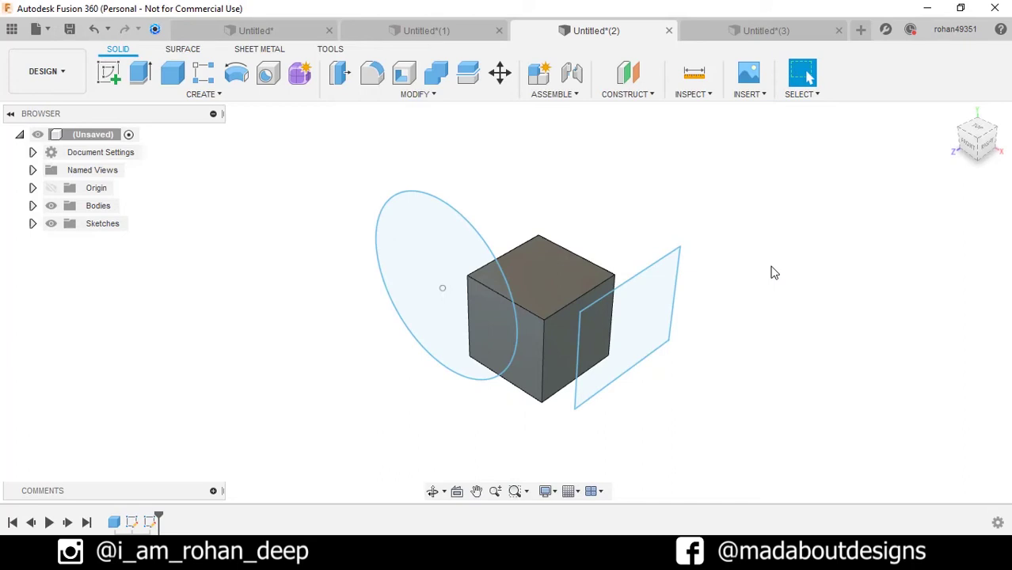
pyautogui.keyDown('shift'); pyautogui.moveTo(775, 273); pyautogui.dragTo(763, 249, button='middle'); pyautogui.keyUp('shift')
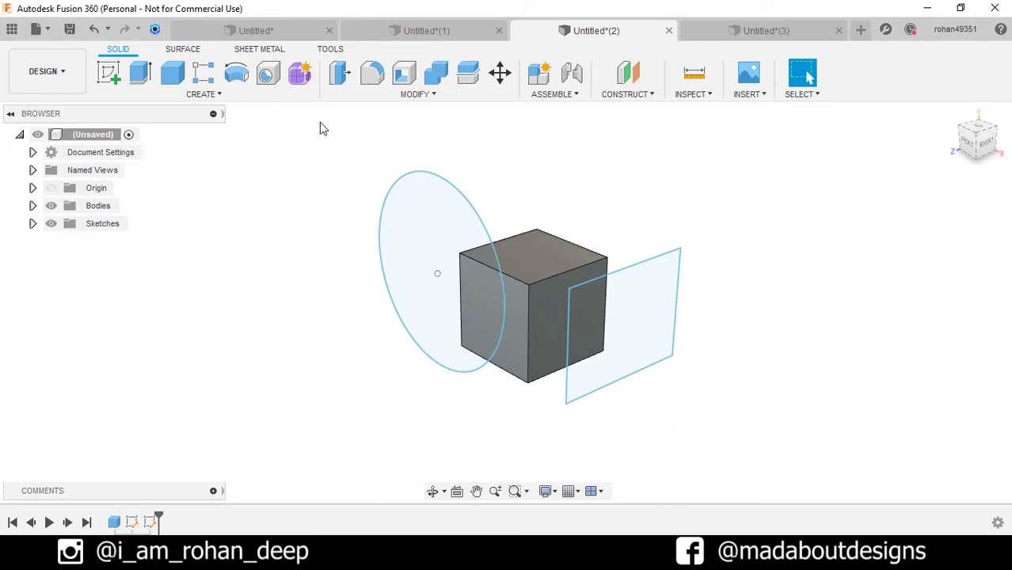
pyautogui.click(109, 73)
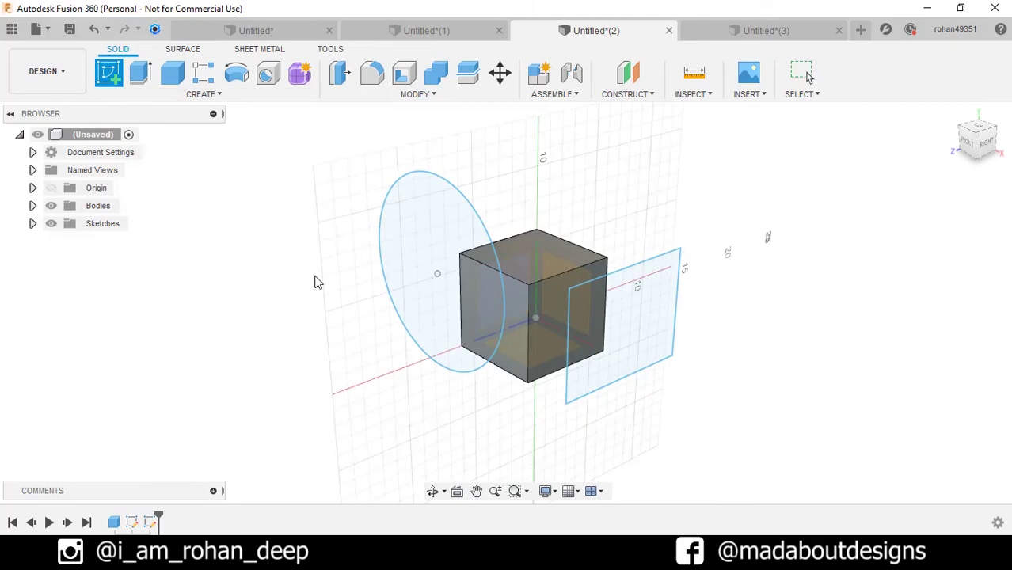
# - Click the cube and use Select Other to list the overlapping faces and planes
pyautogui.click(543, 309)
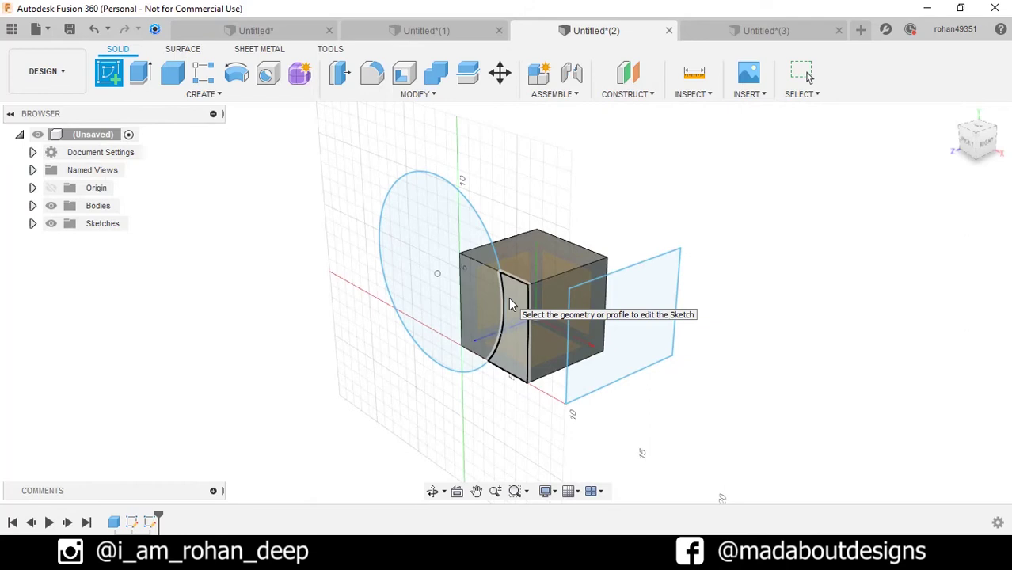
pyautogui.click(510, 301)
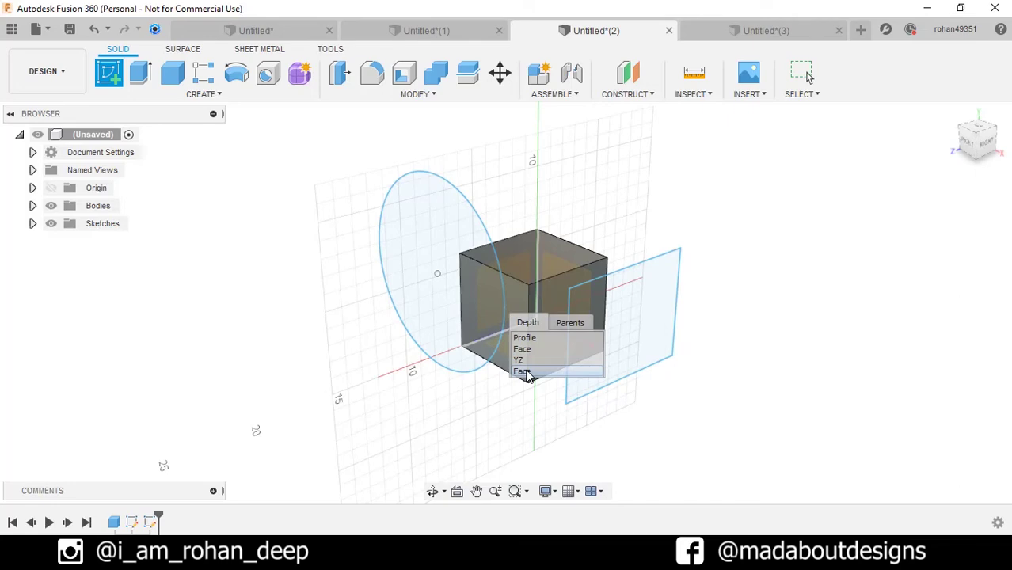
# - Choose YZ from the overlap list as the sketch plane and view it at an angle
pyautogui.click(521, 363)
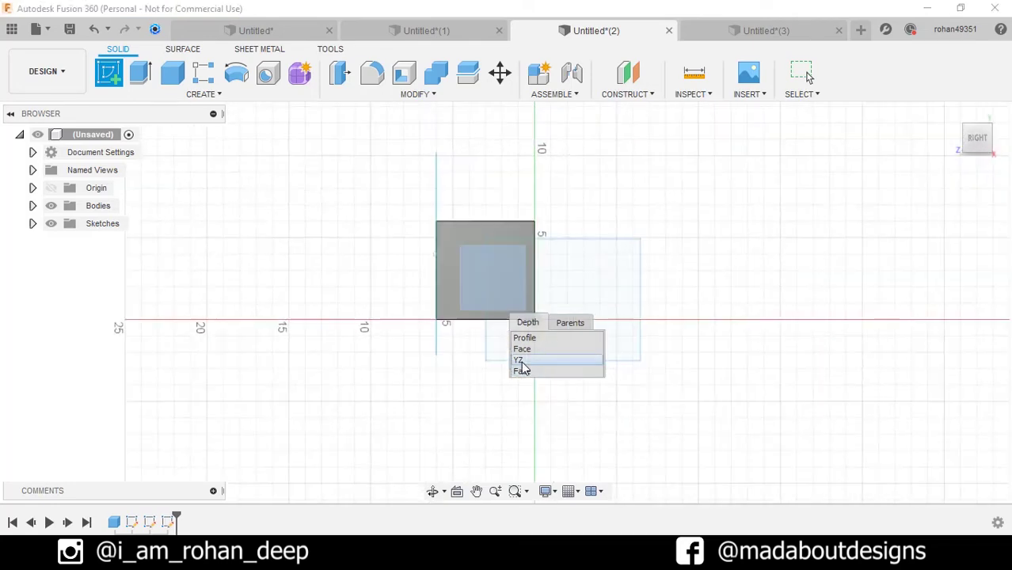
pyautogui.click(521, 363)
pyautogui.moveTo(494, 288)
pyautogui.keyDown('shift'); pyautogui.mouseDown(button='middle')
pyautogui.moveTo(444, 333)
pyautogui.moveTo(528, 334)
pyautogui.mouseUp(button='middle'); pyautogui.keyUp('shift')
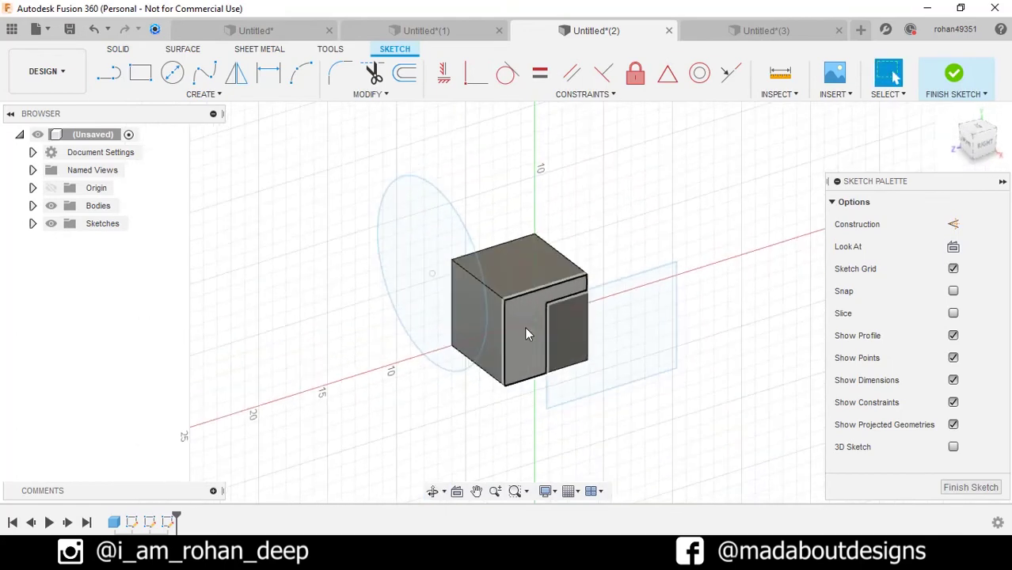
# - Draw a large circle, about 19.5 cm across, centred near the cube's top corner, and finish the sketch
pyautogui.click(172, 72)
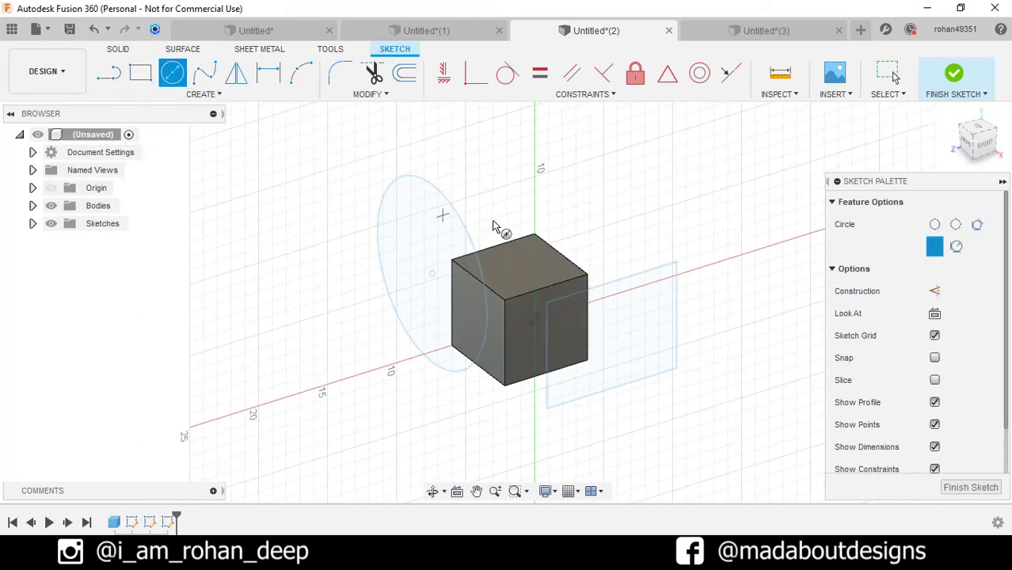
pyautogui.click(527, 214)
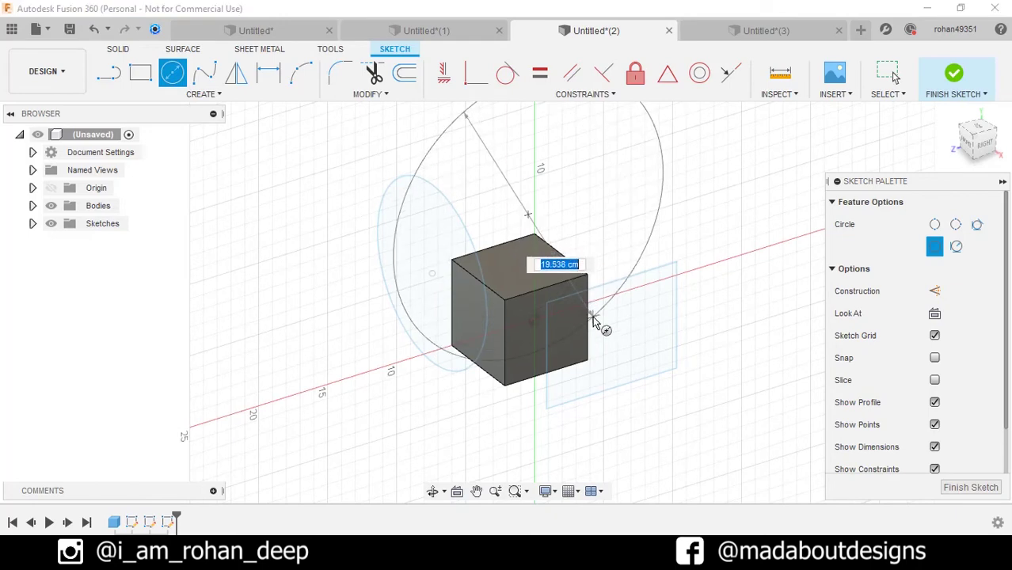
pyautogui.click(594, 317)
pyautogui.click(954, 73)
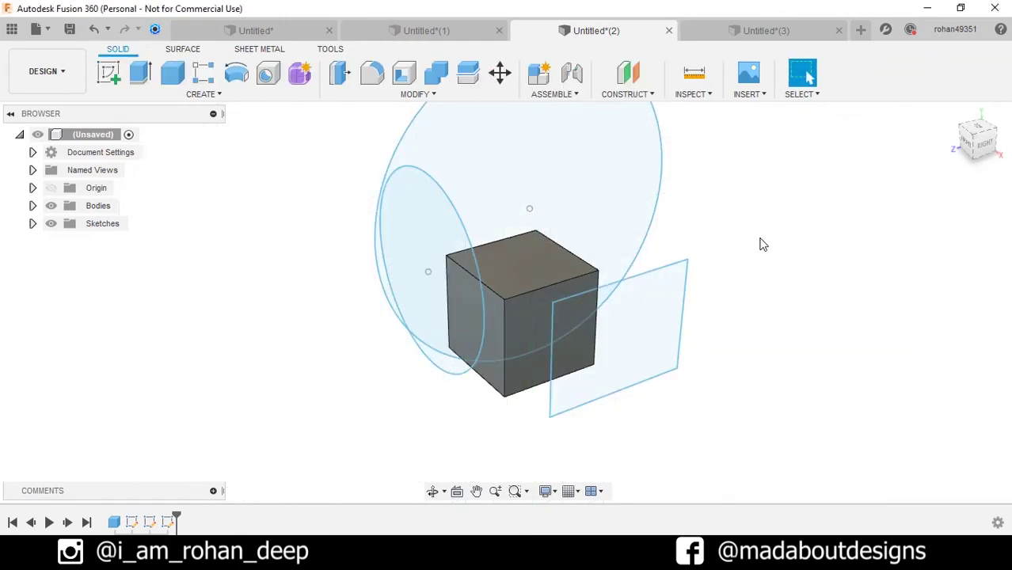
pyautogui.moveTo(729, 246)
pyautogui.keyDown('shift'); pyautogui.mouseDown(button='middle')
pyautogui.moveTo(572, 225)
pyautogui.moveTo(740, 237)
pyautogui.mouseUp(button='middle'); pyautogui.keyUp('shift')
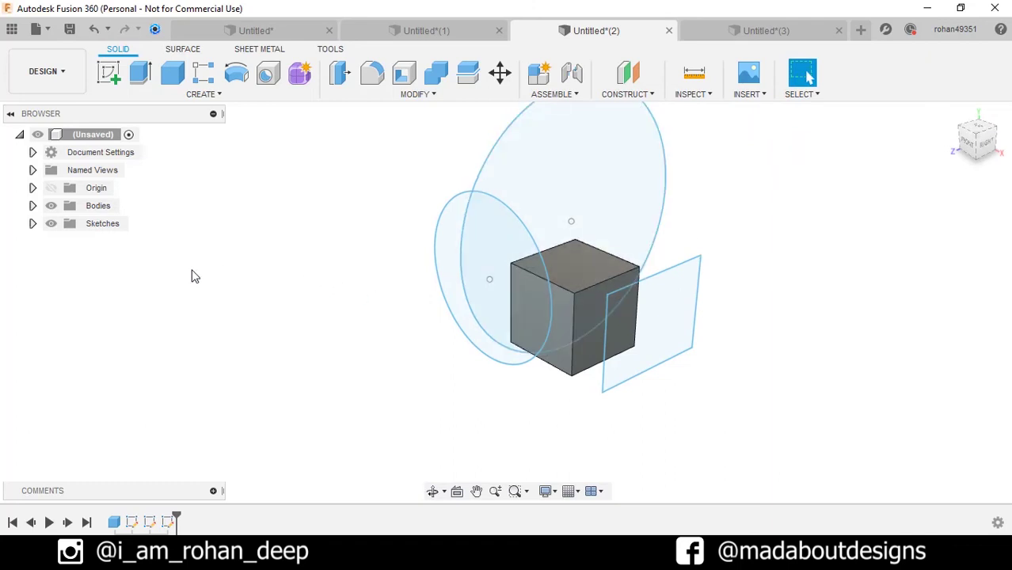
# - Hide Sketch2, Sketch3 and Sketch4 from the Browser's Sketches folder
pyautogui.click(32, 224)
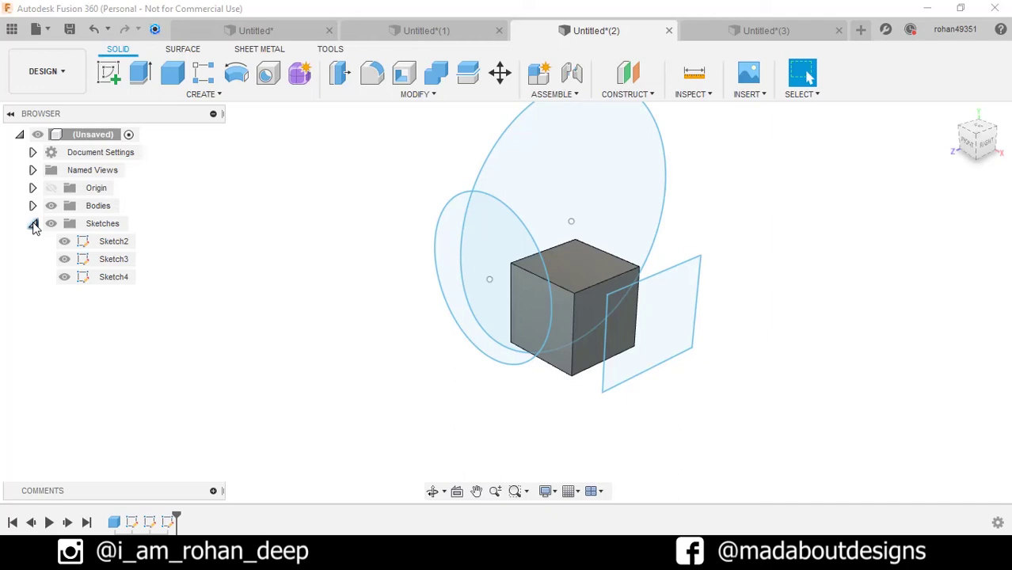
pyautogui.click(64, 241)
pyautogui.click(64, 259)
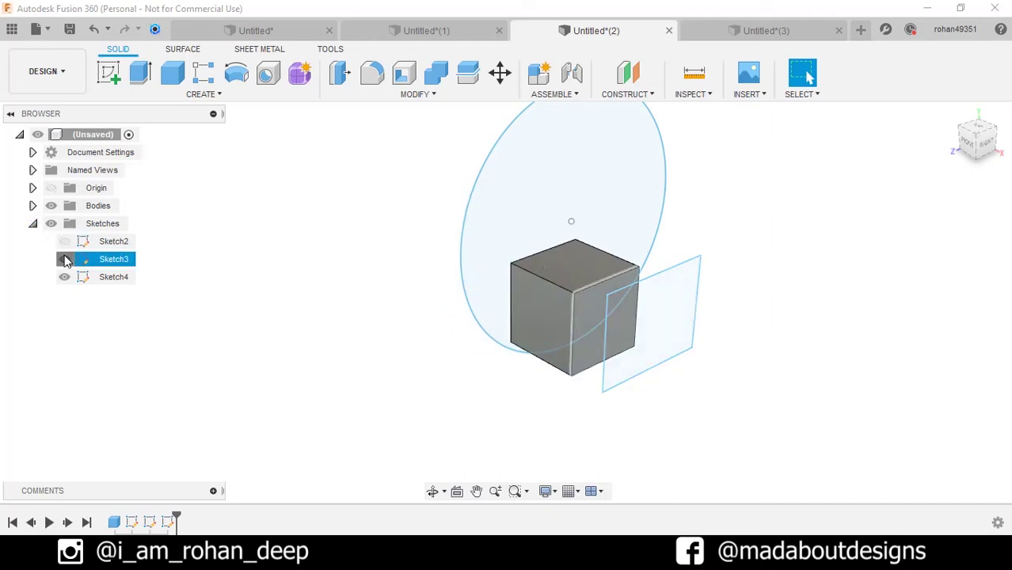
pyautogui.click(64, 277)
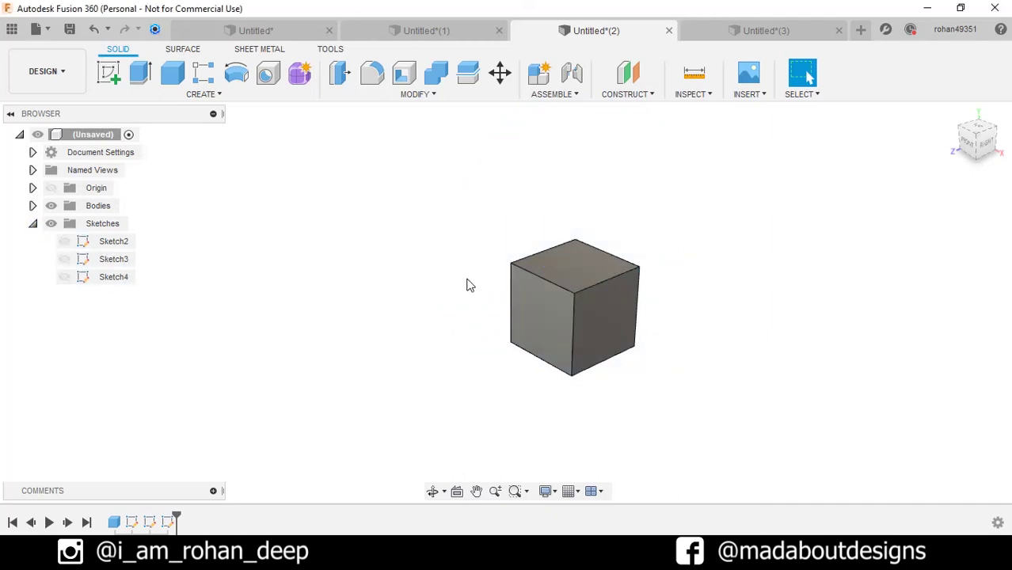
pyautogui.click(33, 224)
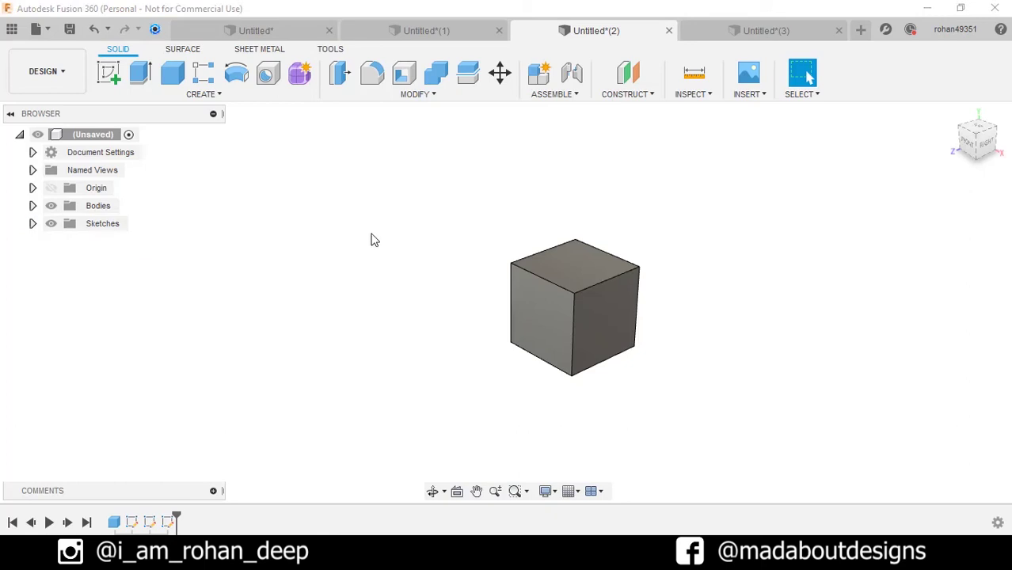
# - Switch to the Untitled*(3) cylinder design, start a sketch, then cancel it
pyautogui.click(740, 32)
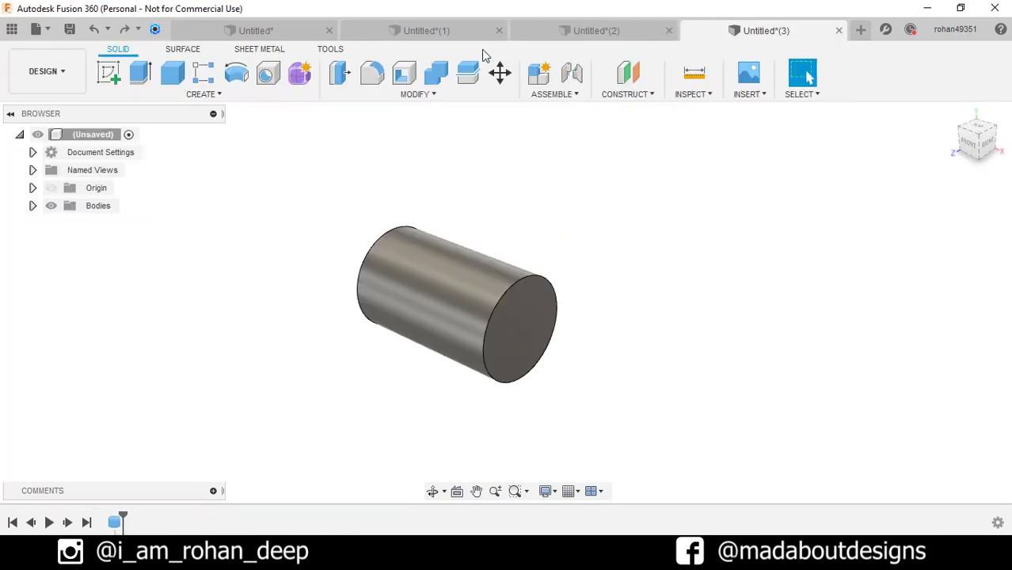
pyautogui.moveTo(238, 156)
pyautogui.keyDown('shift'); pyautogui.mouseDown(button='middle')
pyautogui.moveTo(273, 149)
pyautogui.moveTo(244, 142)
pyautogui.mouseUp(button='middle'); pyautogui.keyUp('shift')
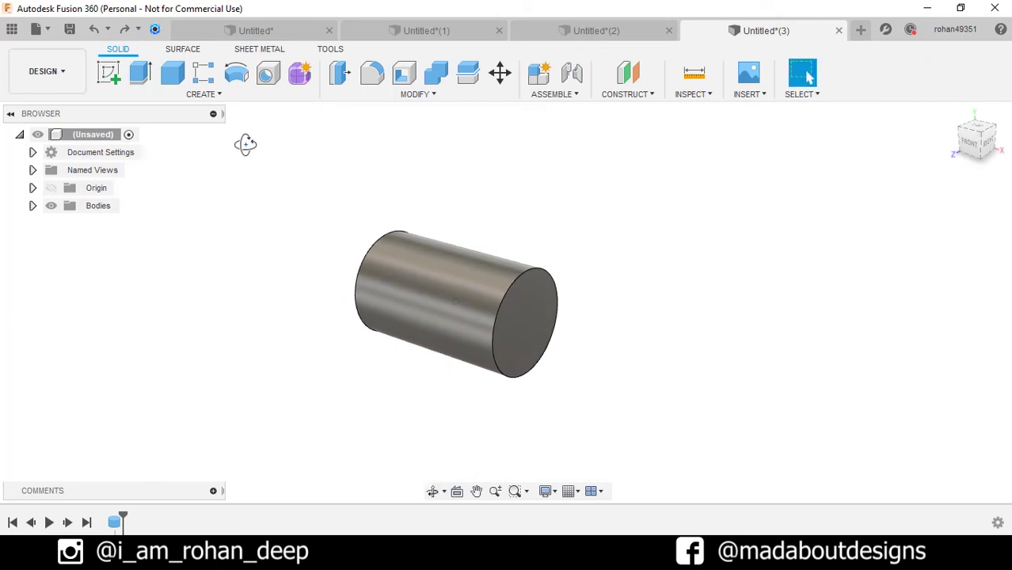
pyautogui.click(115, 71)
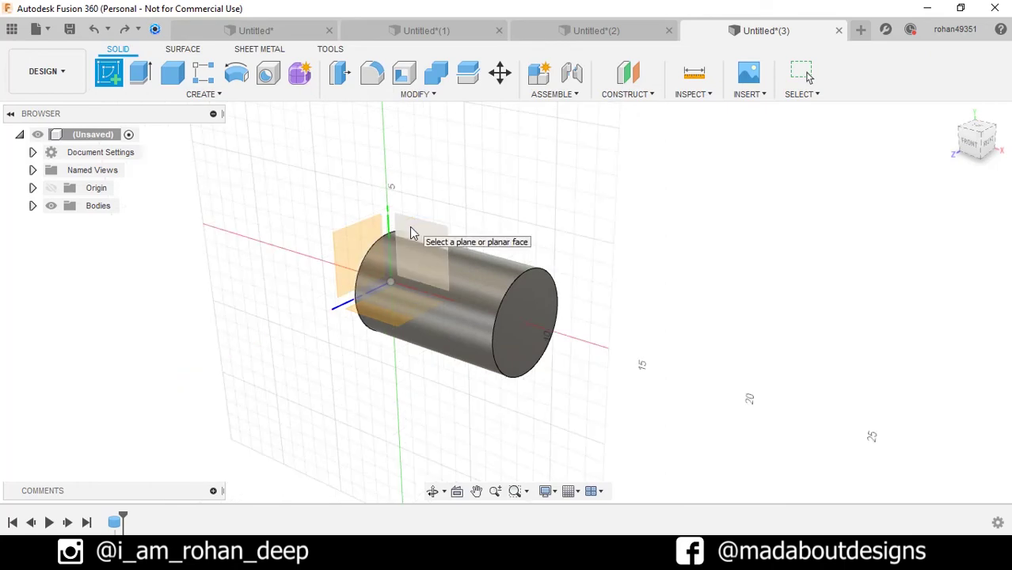
pyautogui.press('Escape')
# - After trying the cylinder's curved side, place the sketch on the front origin plane instead
pyautogui.keyDown('shift'); pyautogui.moveTo(505, 307); pyautogui.dragTo(587, 288, button='middle'); pyautogui.keyUp('shift')
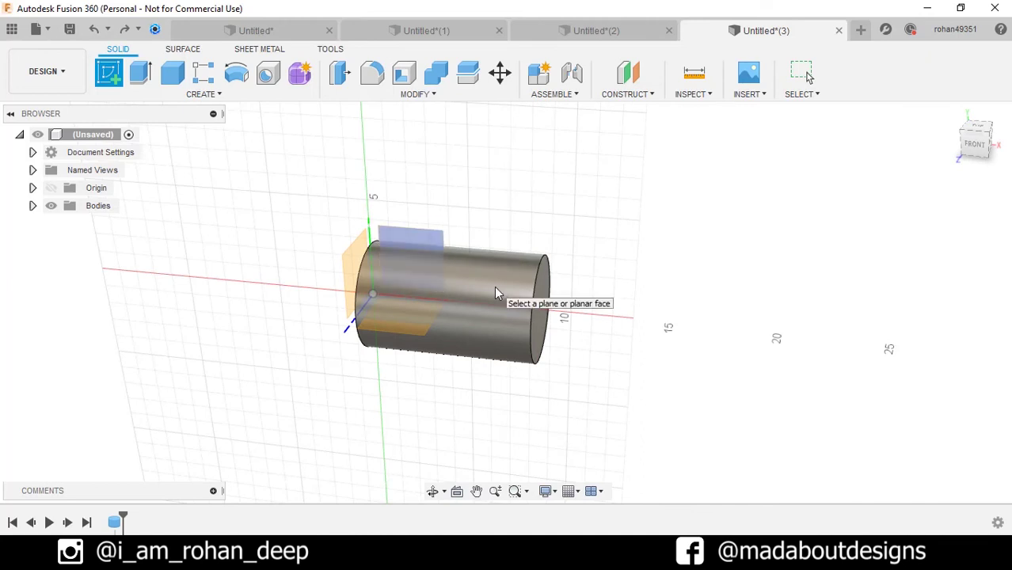
pyautogui.keyDown('shift'); pyautogui.moveTo(496, 294); pyautogui.dragTo(467, 300, button='middle'); pyautogui.keyUp('shift')
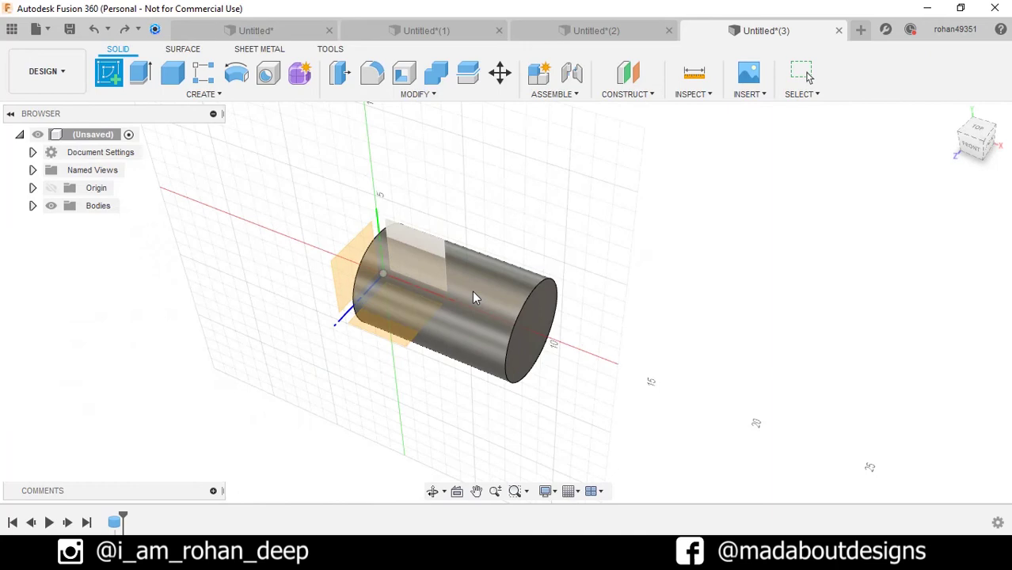
pyautogui.click(402, 309)
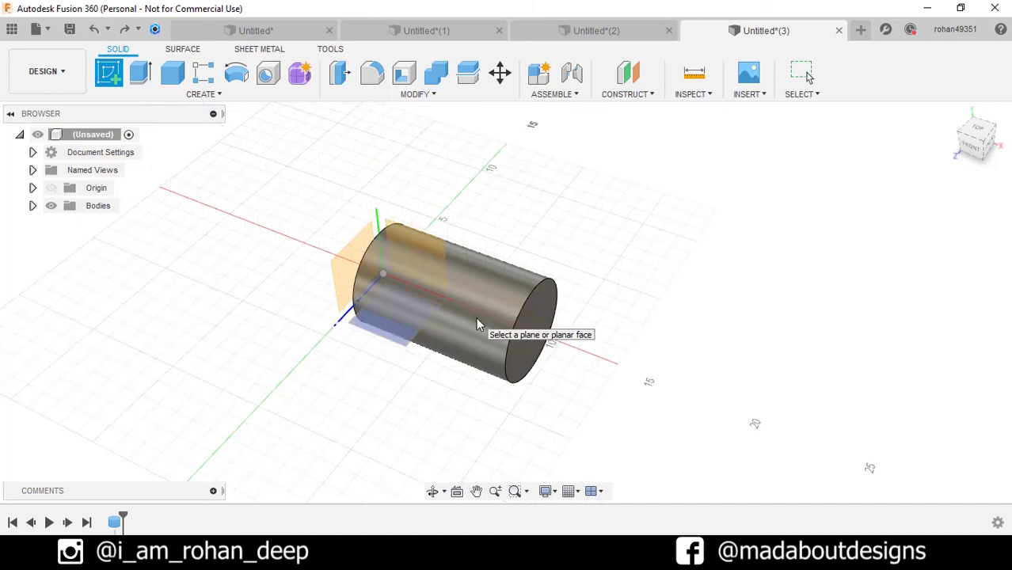
pyautogui.keyDown('shift'); pyautogui.moveTo(481, 306); pyautogui.dragTo(490, 282, button='middle'); pyautogui.keyUp('shift')
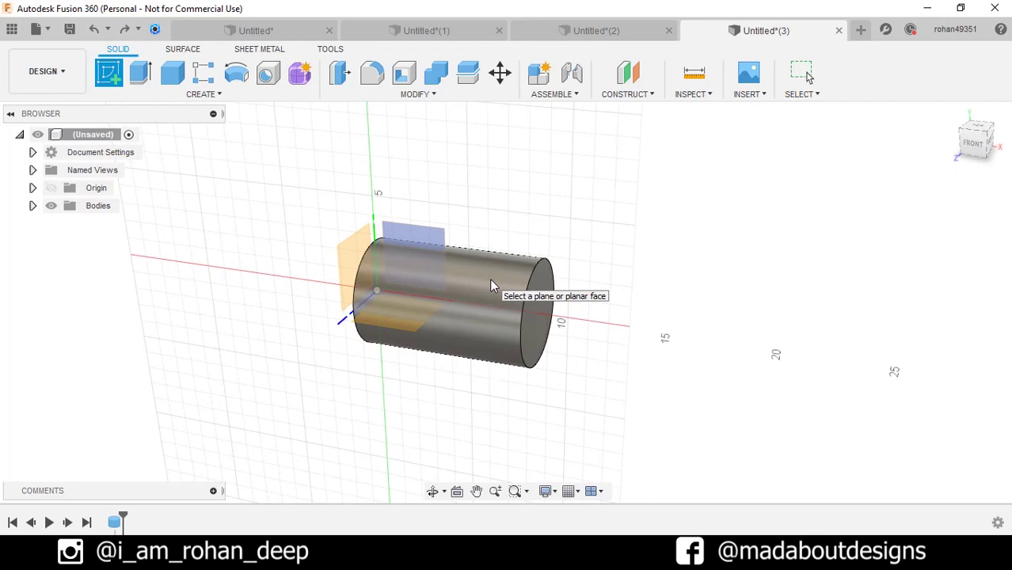
pyautogui.click(491, 281)
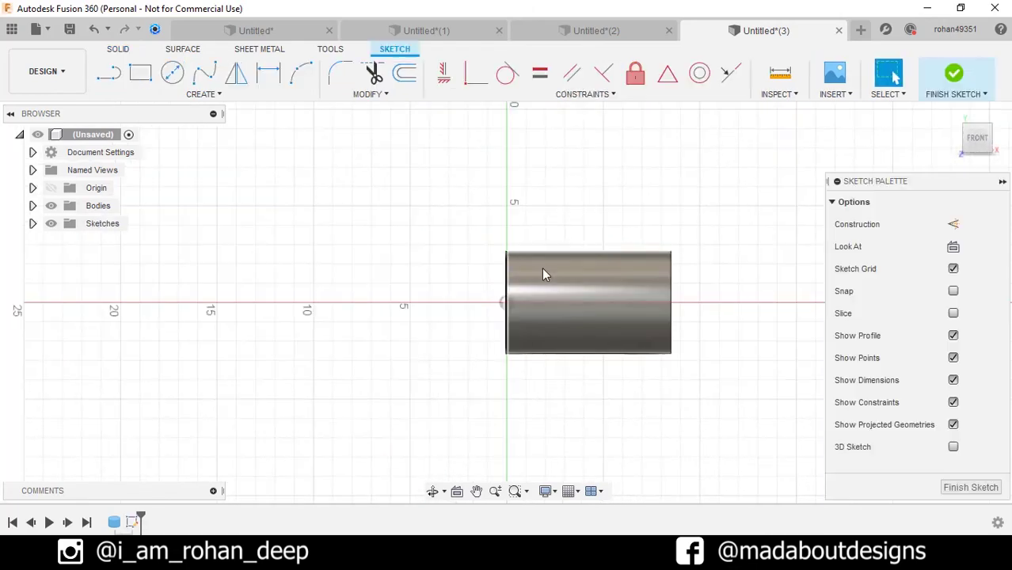
# - Draw a 2-point rectangle across the cylinder on the front plane and finish the sketch
pyautogui.click(140, 72)
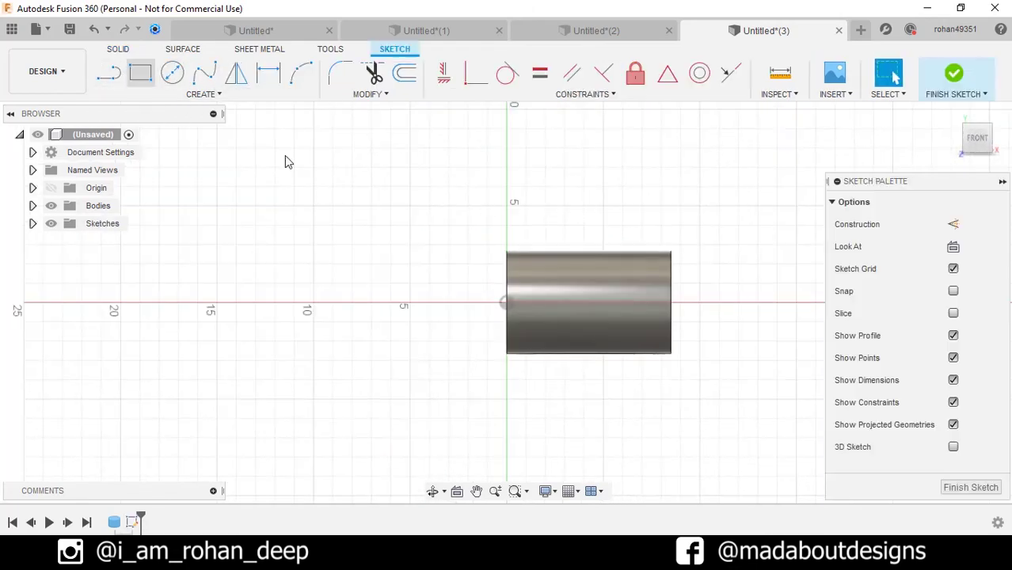
pyautogui.click(402, 202)
pyautogui.click(562, 397)
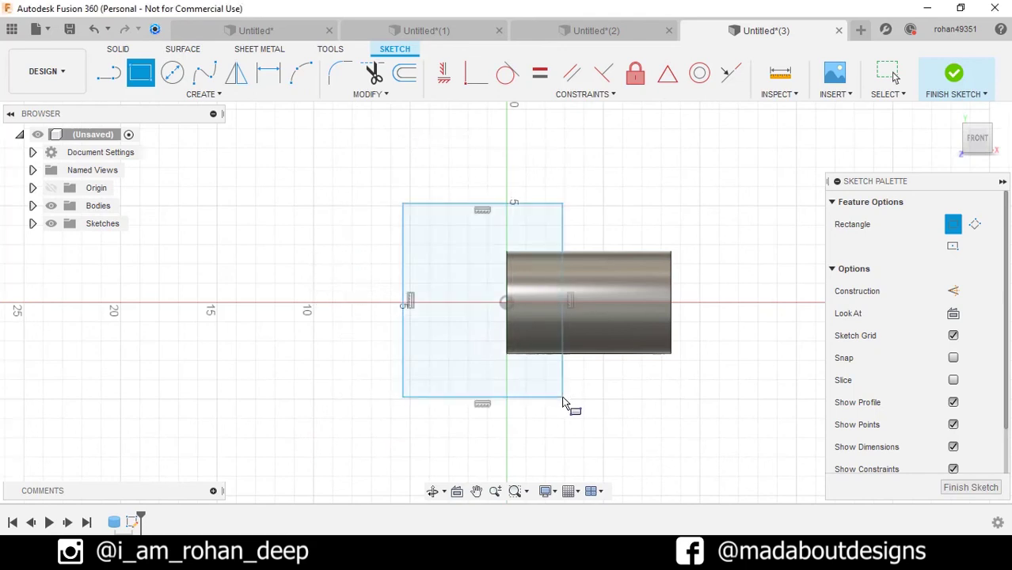
pyautogui.click(954, 73)
pyautogui.moveTo(888, 162)
pyautogui.keyDown('shift'); pyautogui.mouseDown(button='middle')
pyautogui.moveTo(832, 197)
pyautogui.moveTo(676, 222)
pyautogui.mouseUp(button='middle'); pyautogui.keyUp('shift')
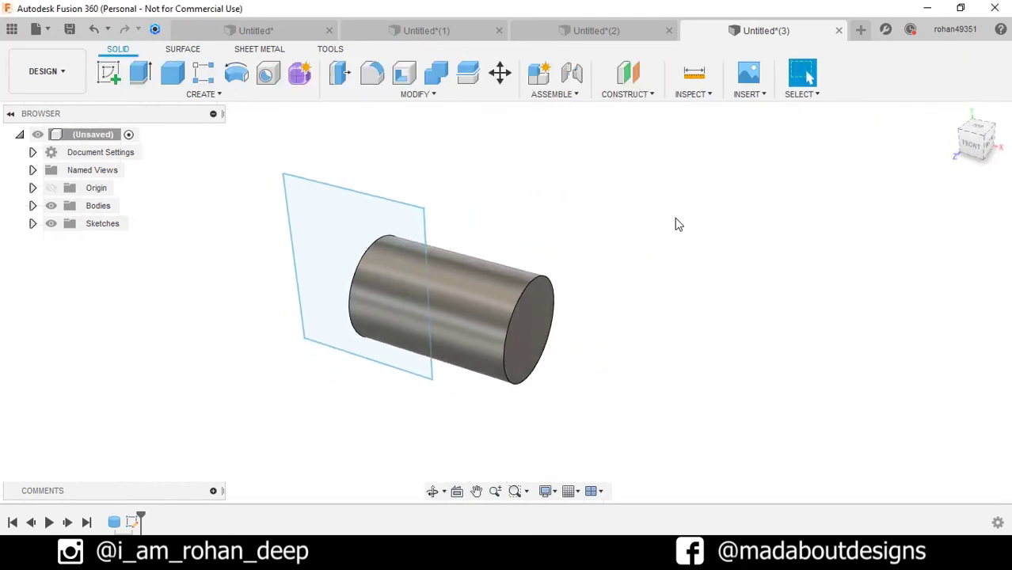
# - Show the Origin planes and axes, and orbit to view them intersecting the cylinder
pyautogui.click(52, 190)
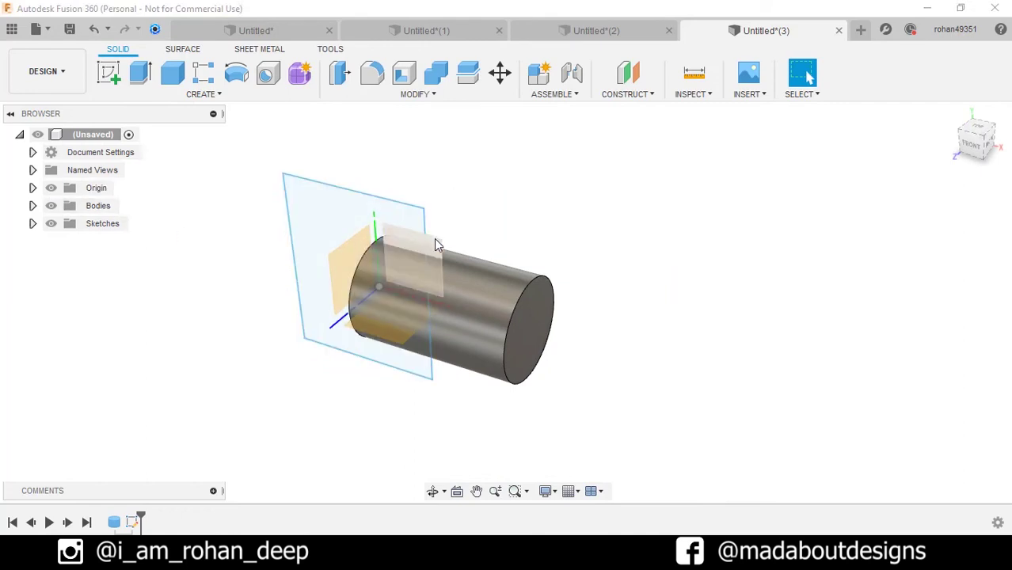
pyautogui.keyDown('shift'); pyautogui.moveTo(519, 240); pyautogui.dragTo(553, 220, button='middle'); pyautogui.keyUp('shift')
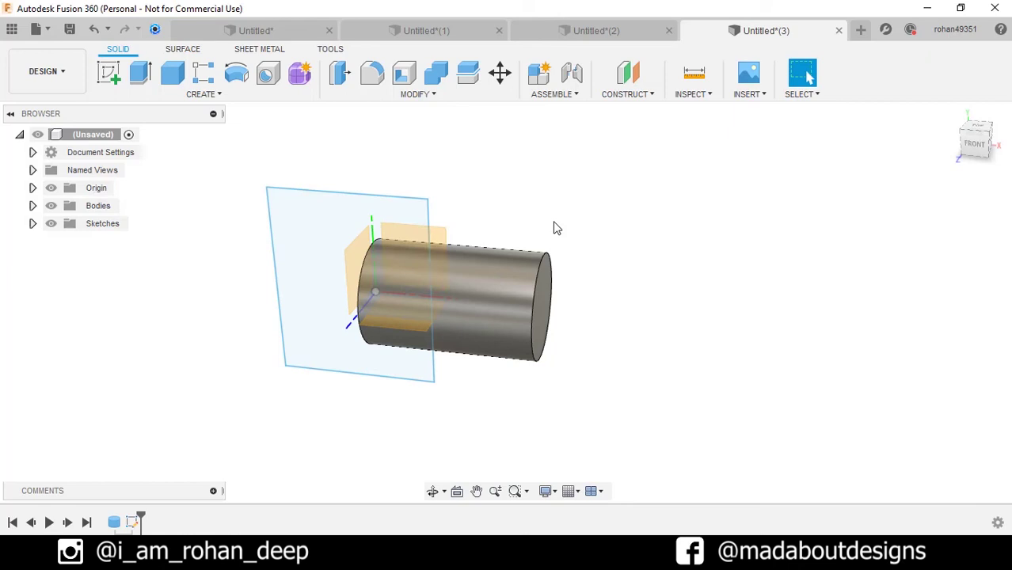
pyautogui.scroll(-1, 556, 229)
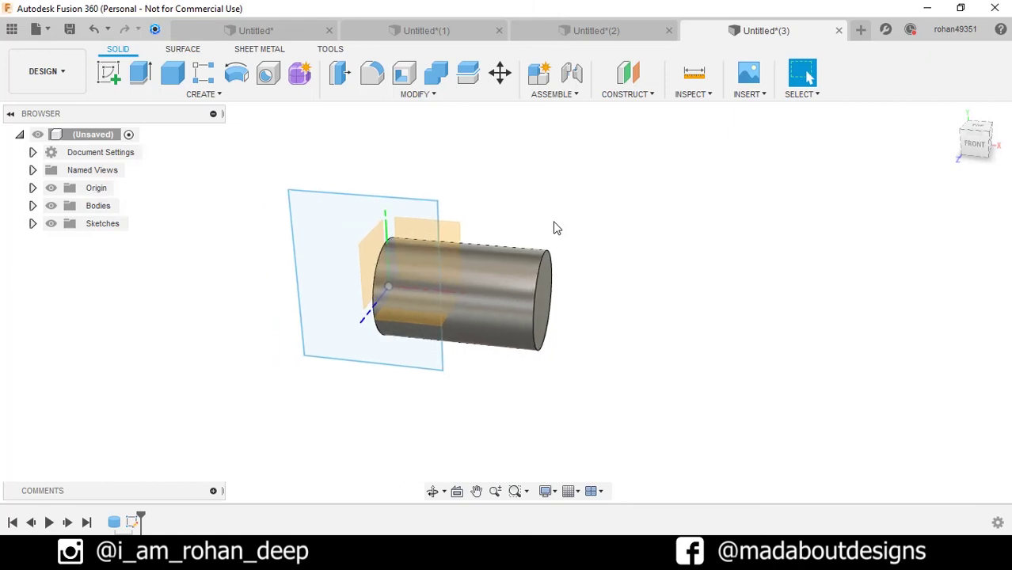